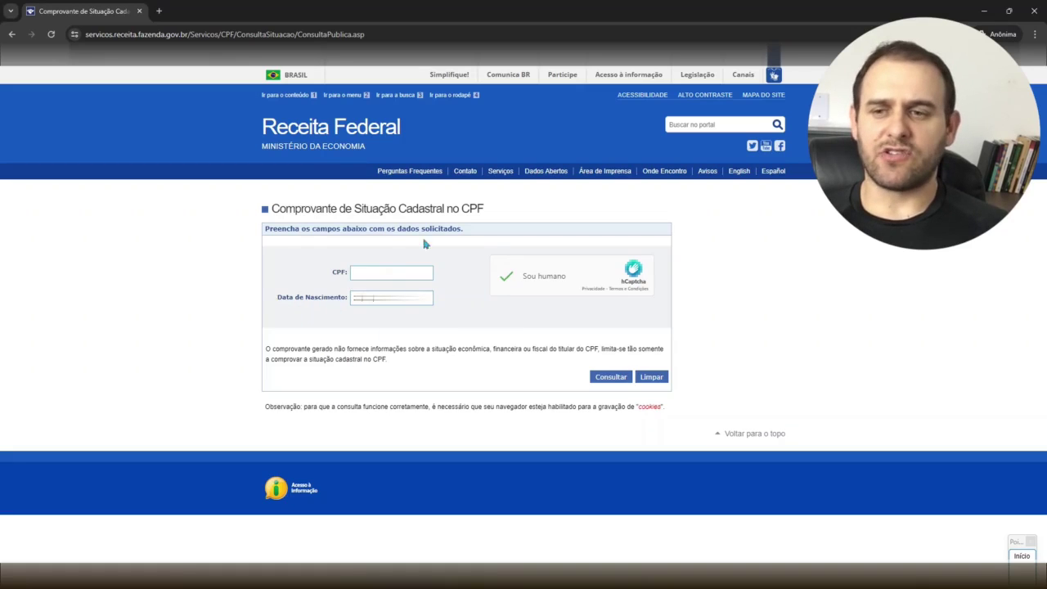
- Query the CPF registration certificate and mark the Situação Cadastral and Dígito Verificador lines
click(610, 377)
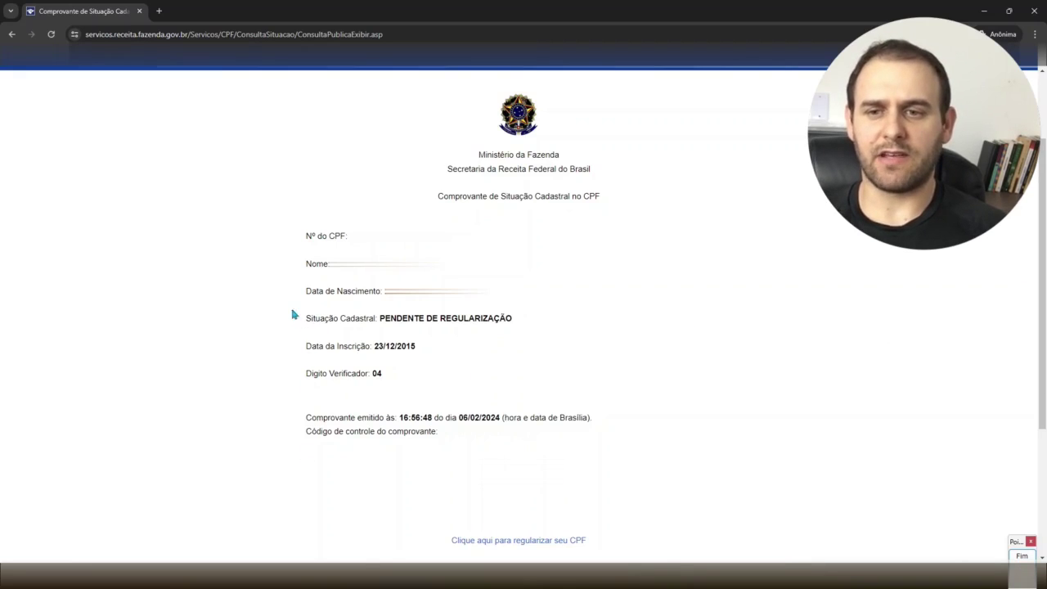
mouse_move(301, 324)
mouse_down()
mouse_move(461, 346)
mouse_move(543, 337)
mouse_up()
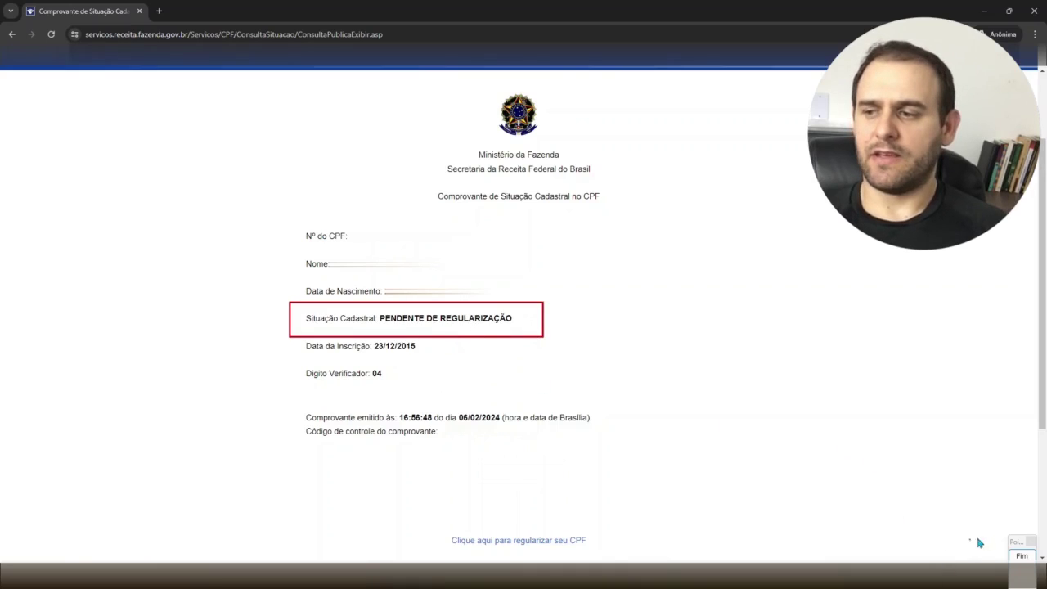
click(1021, 555)
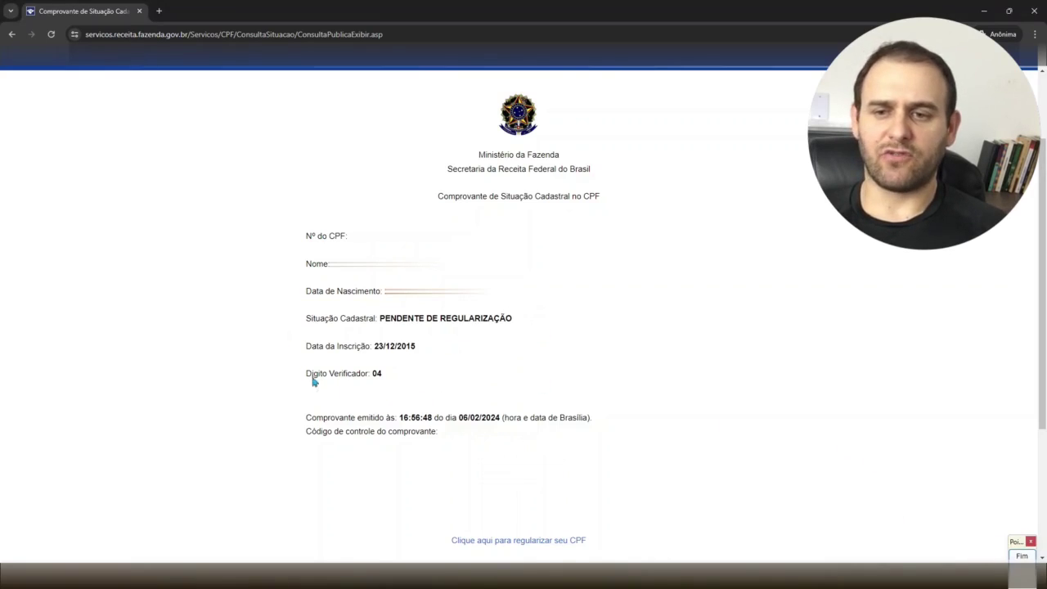
drag(287, 357, 417, 394)
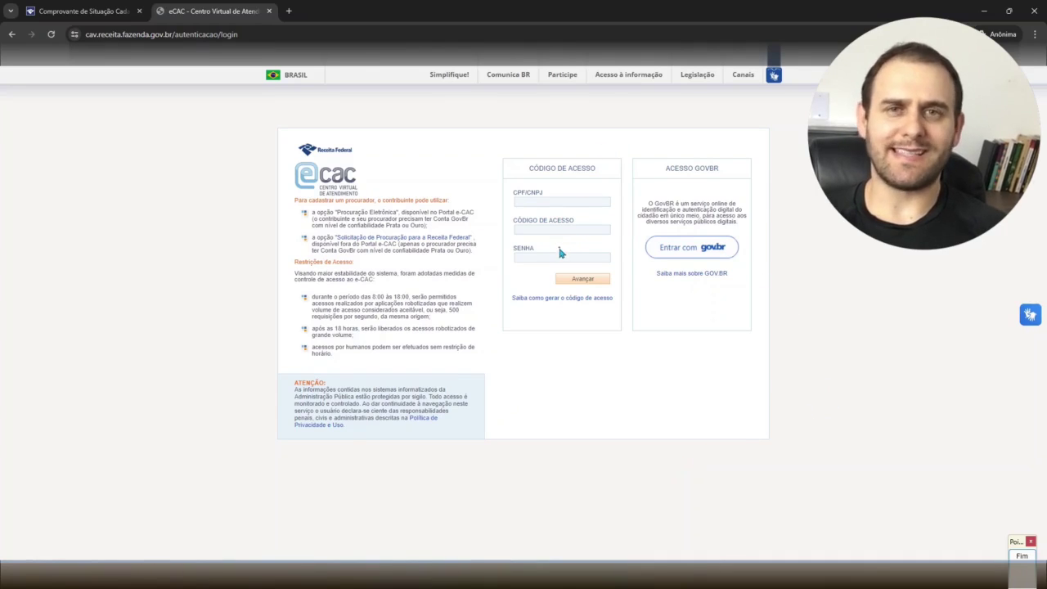
- Mark the Código de Acesso and Acesso GovBR login options on e-CAC, choosing gov.br to sign in
drag(486, 143, 631, 356)
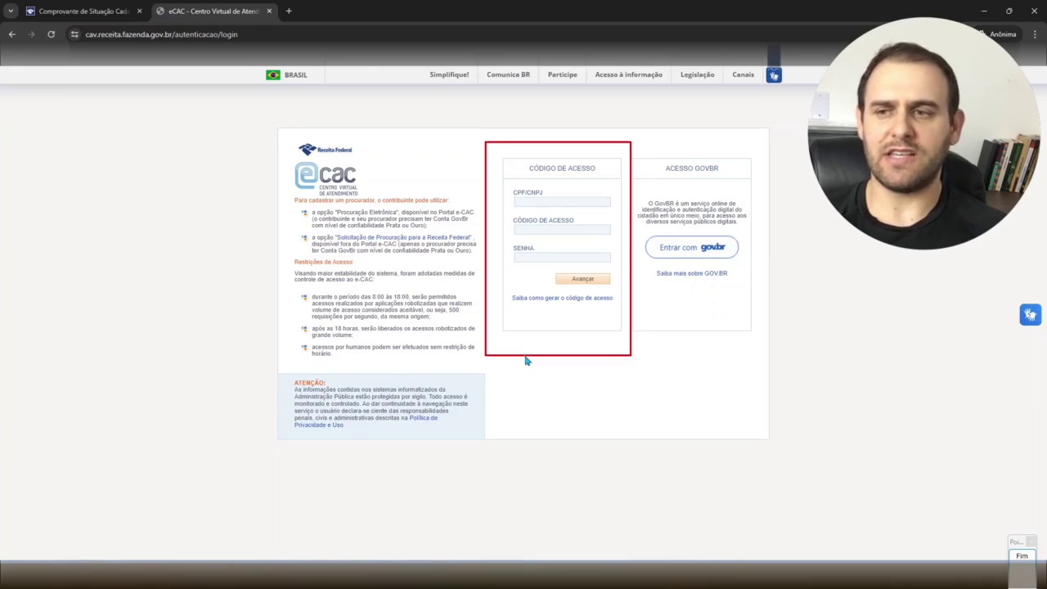
click(1022, 555)
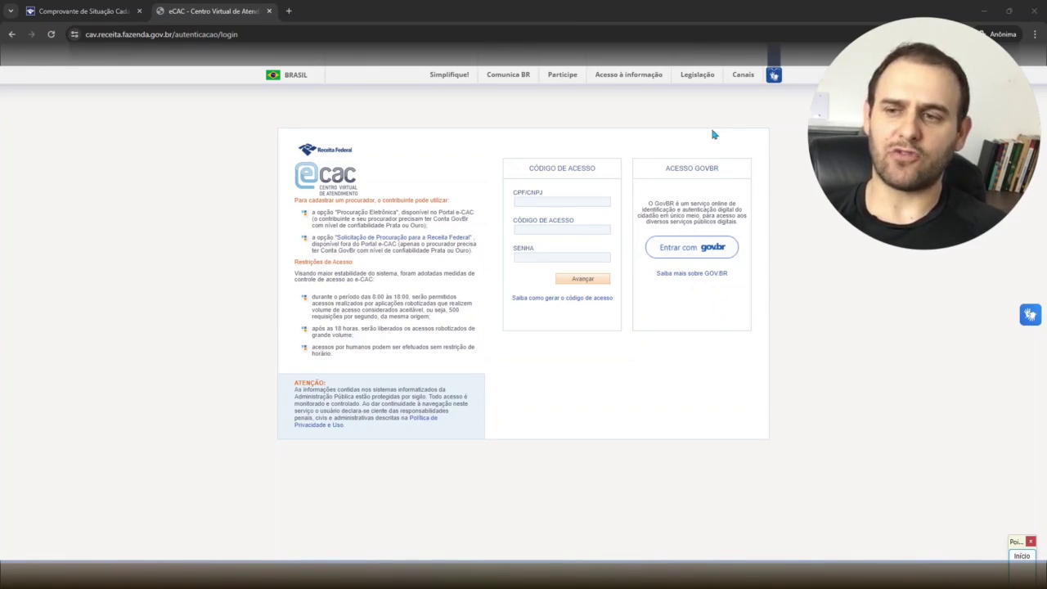
drag(623, 141, 764, 352)
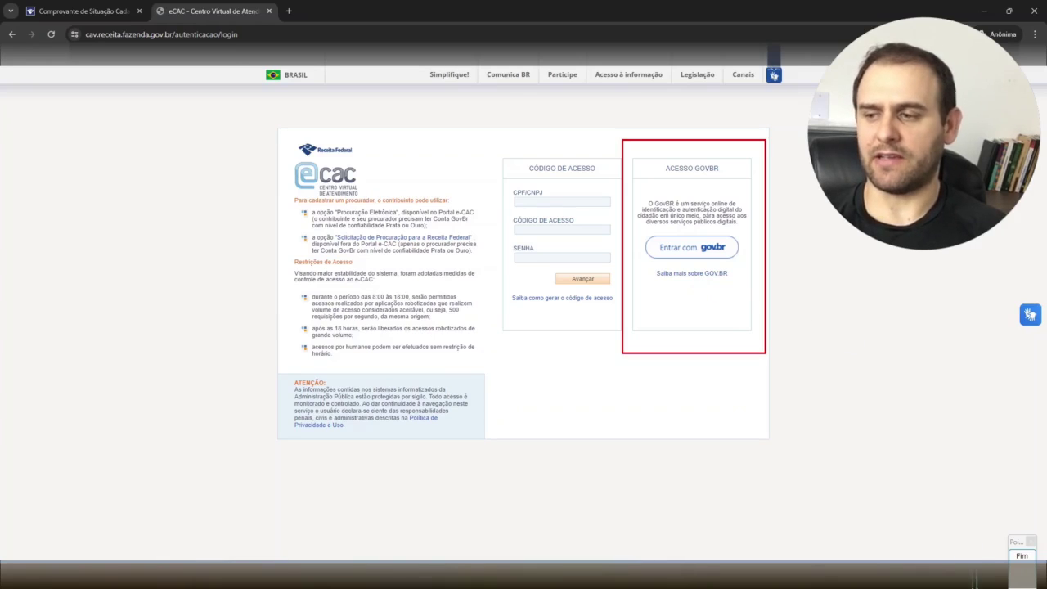
click(1022, 556)
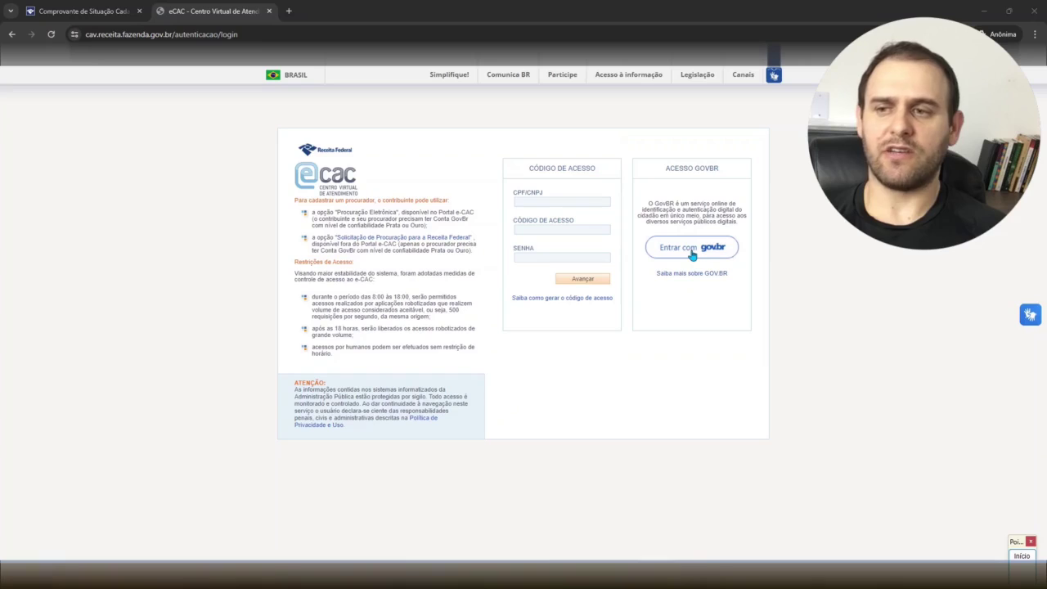
click(692, 255)
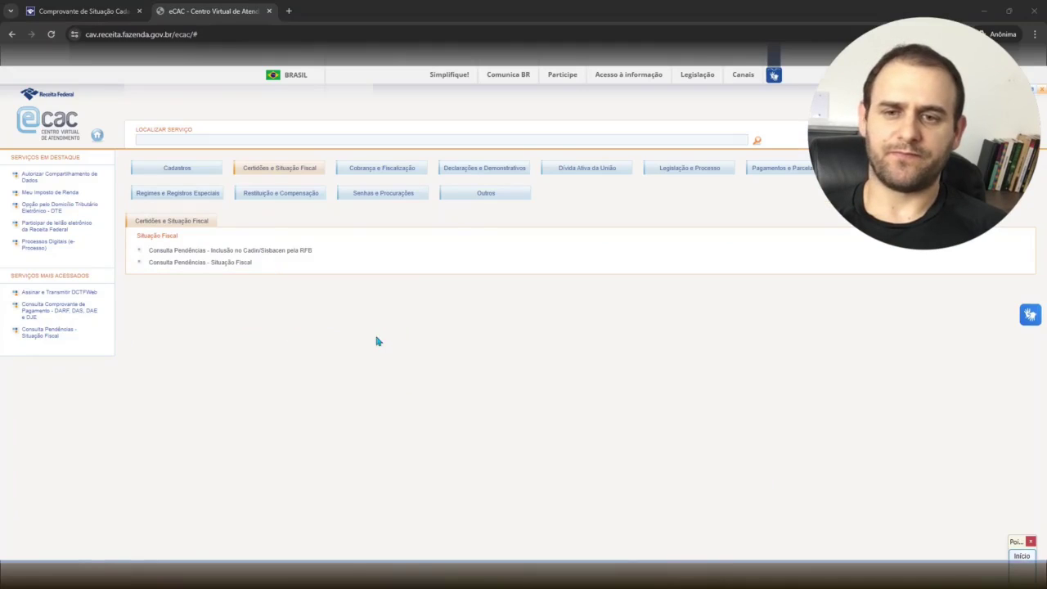
- Open Consulta Pendências - Situação Fiscal and examine Omissão de Declarações under Diagnóstico Fiscal, na Receita Federal, Outras Informações
click(224, 265)
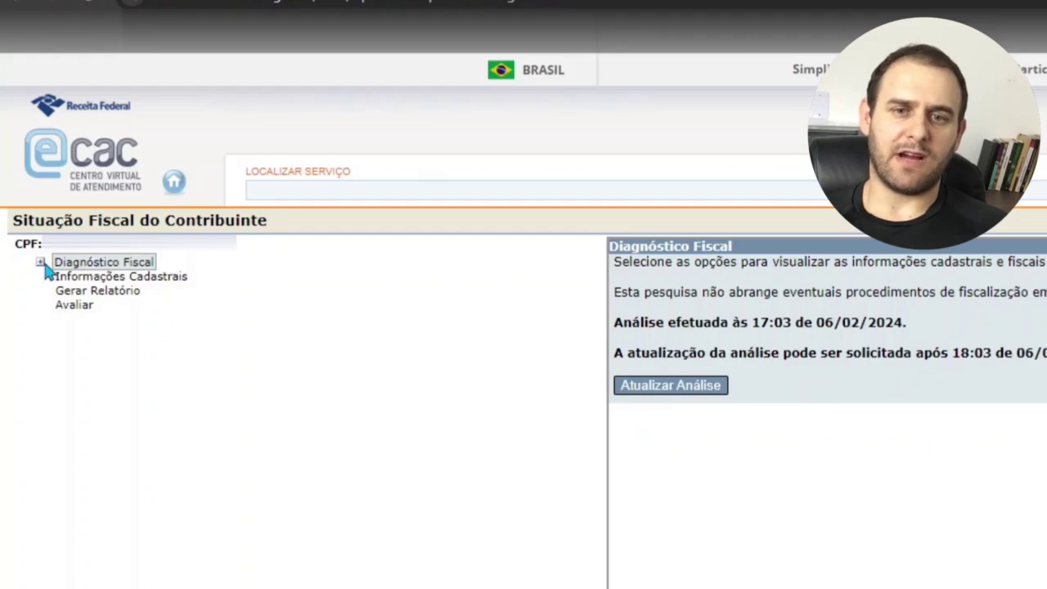
click(40, 263)
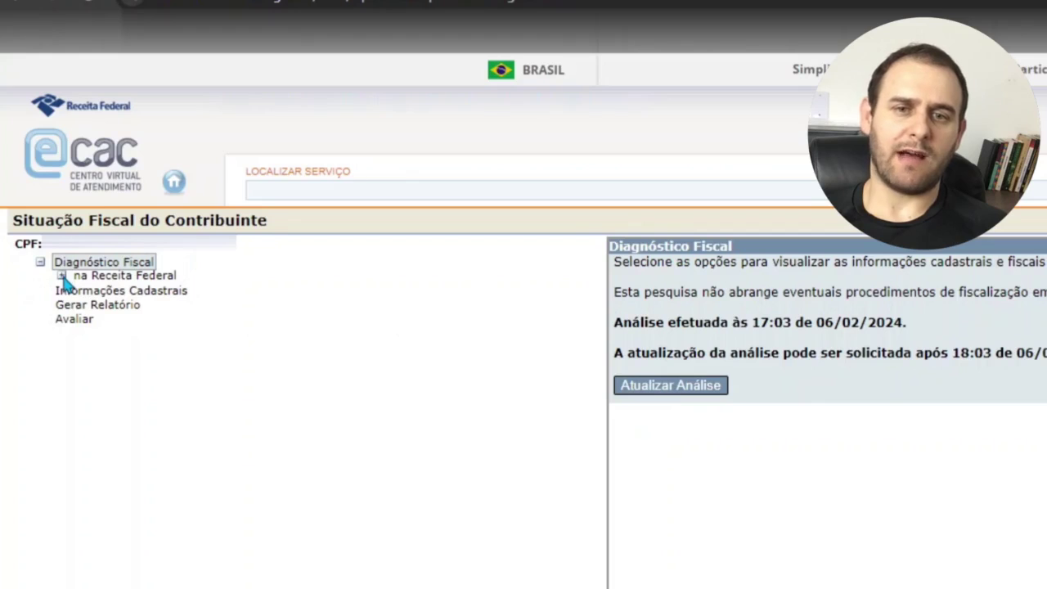
click(62, 277)
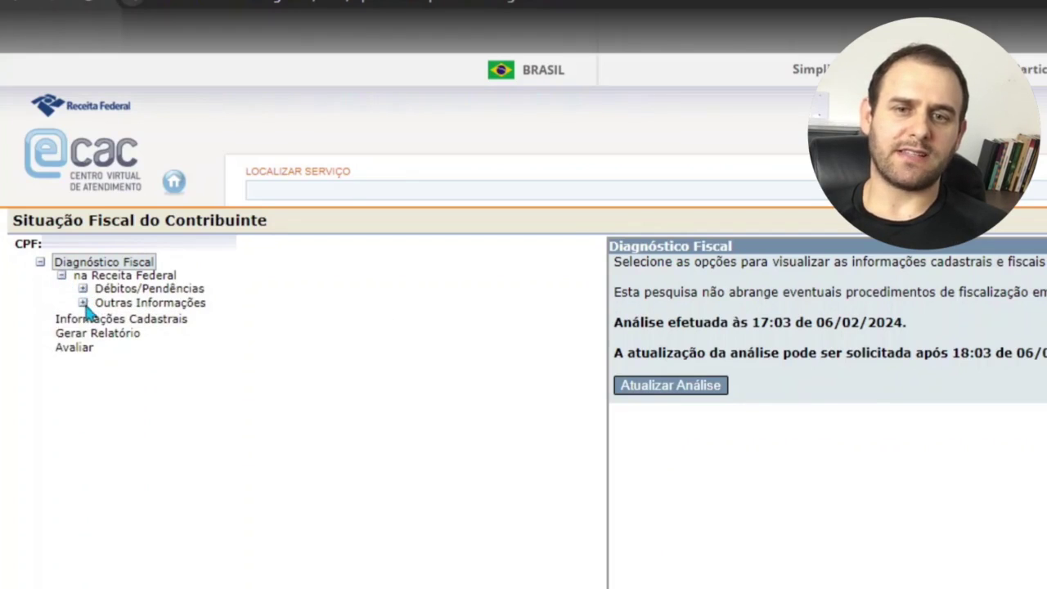
click(83, 304)
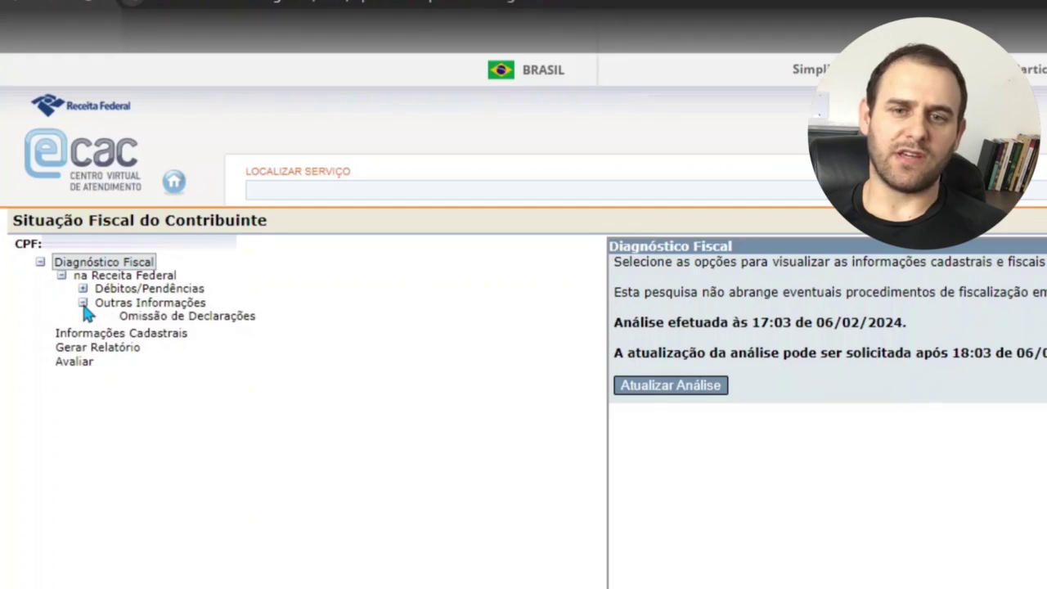
click(206, 319)
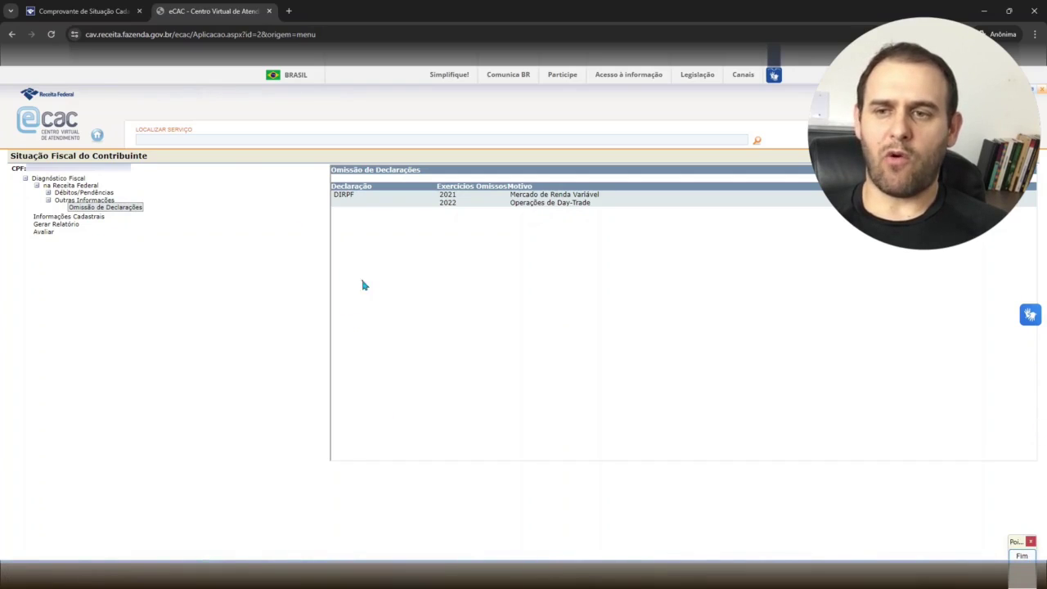
mouse_move(322, 155)
mouse_down()
mouse_move(455, 217)
mouse_move(676, 242)
mouse_up()
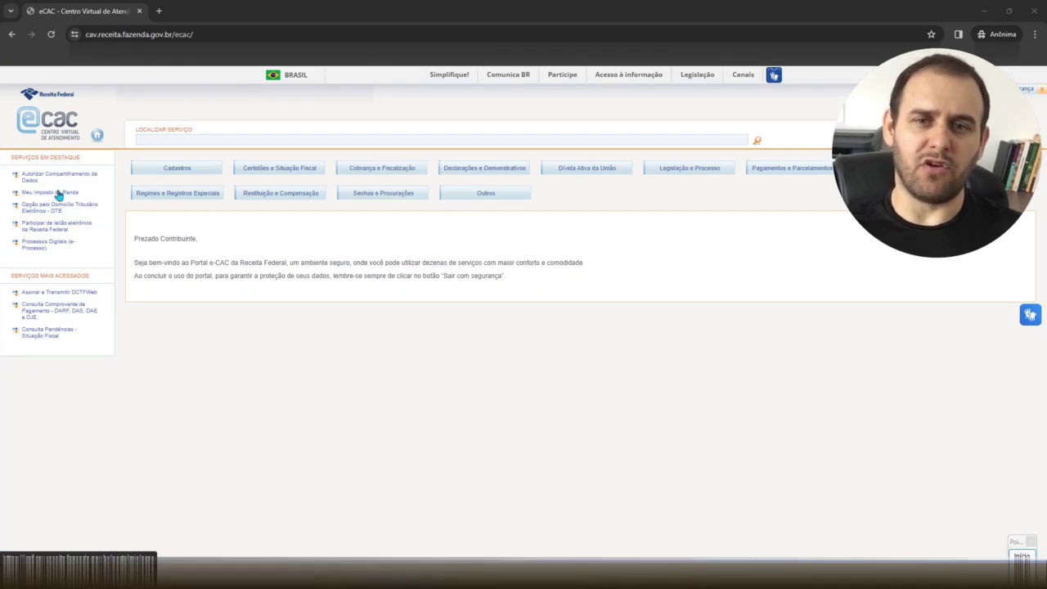
- Open the Meu Imposto de Renda service under Declarações e Demonstrativos and dismiss the welcome notice
click(491, 171)
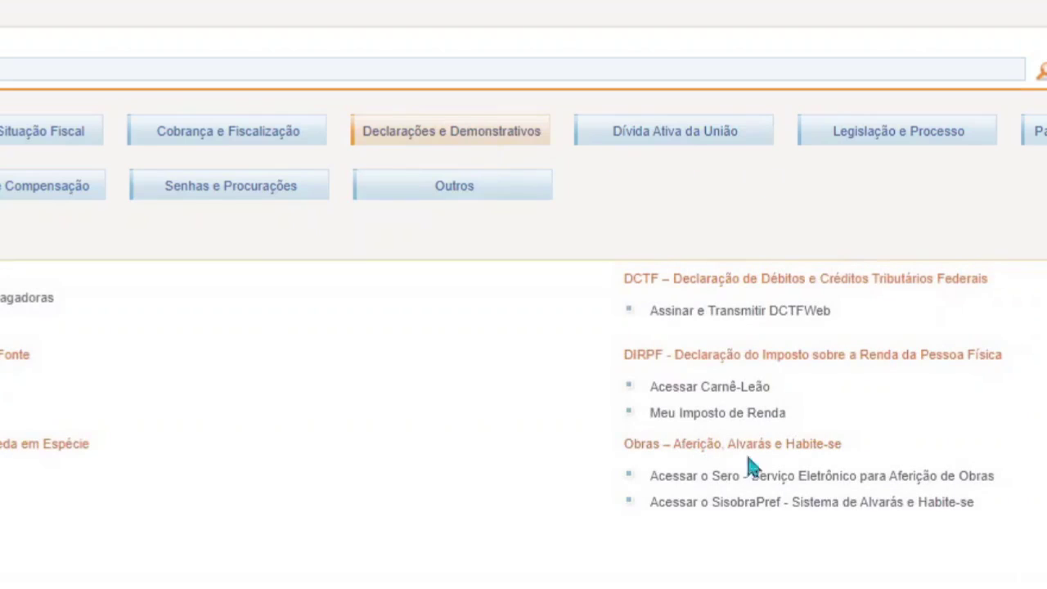
mouse_move(714, 418)
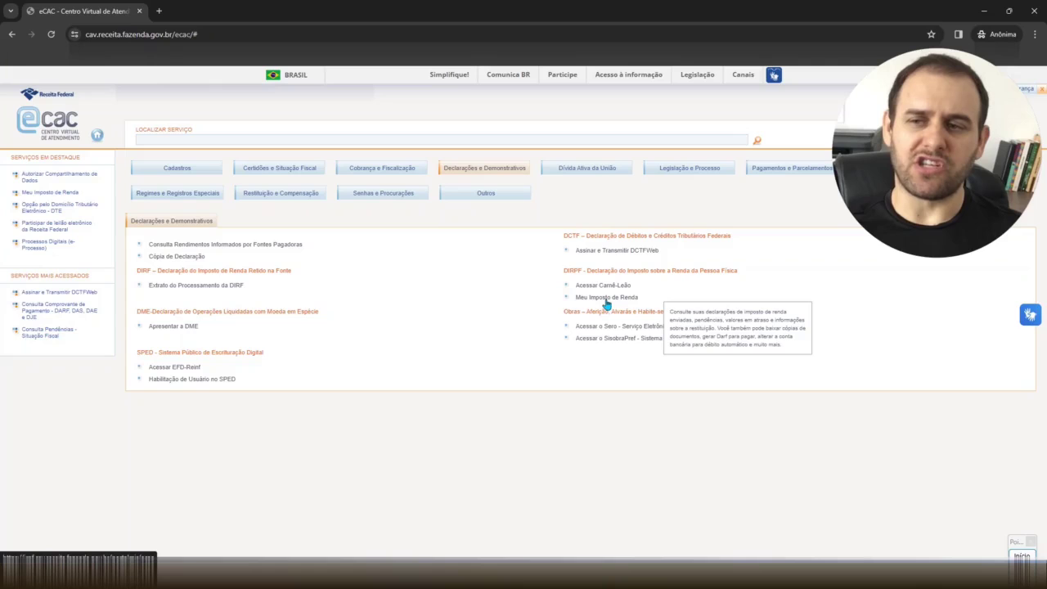
click(606, 299)
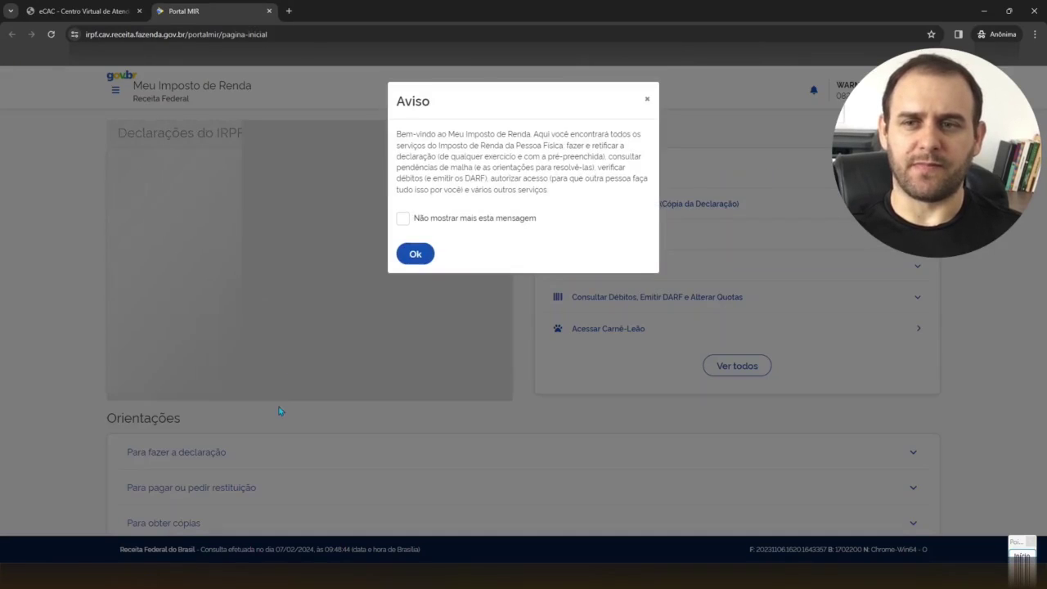
click(416, 254)
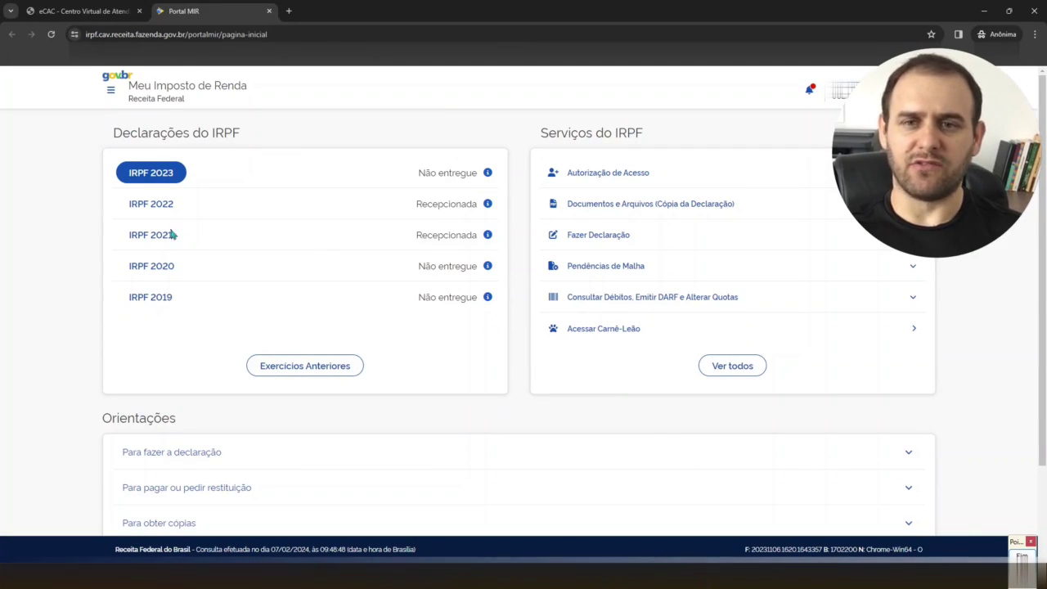
- Mark the IRPF 2022 and IRPF 2021 entries to check their delivery status, and open the IRPF 2022 declaration
mouse_move(115, 190)
mouse_down()
mouse_move(161, 236)
mouse_move(495, 250)
mouse_up()
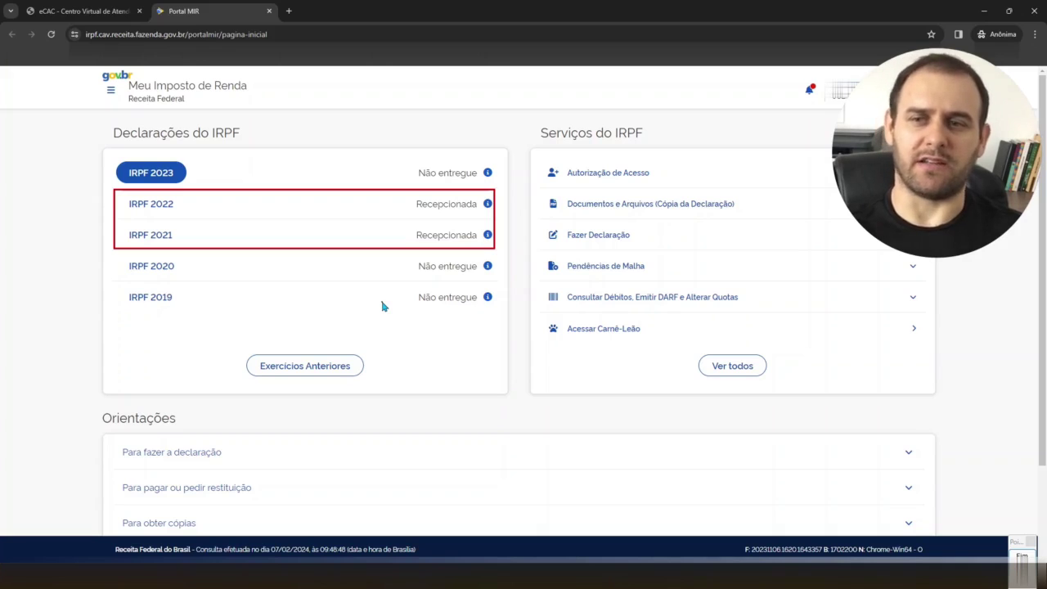
click(1023, 557)
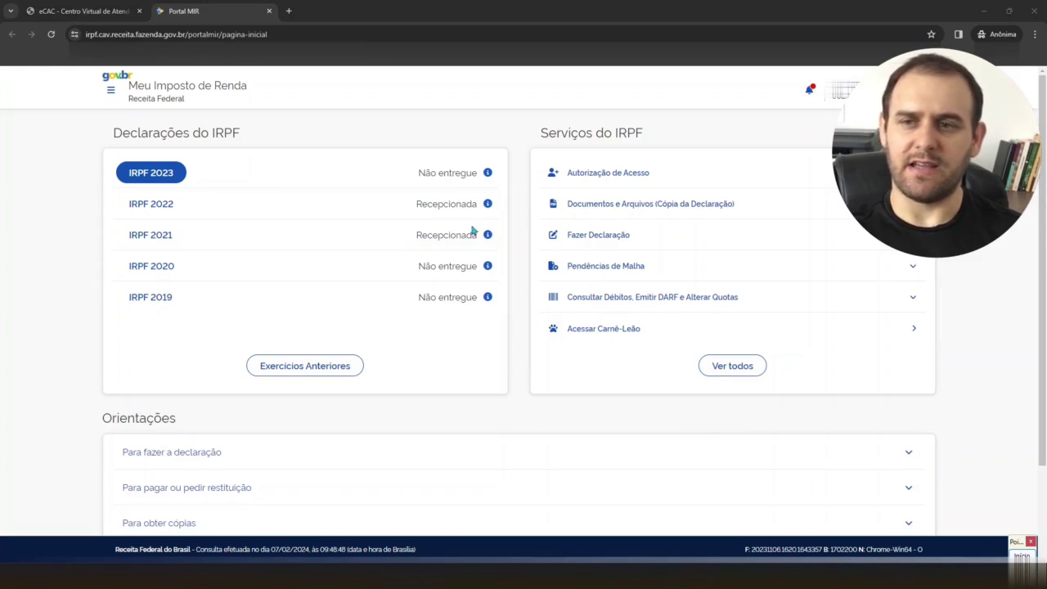
click(489, 206)
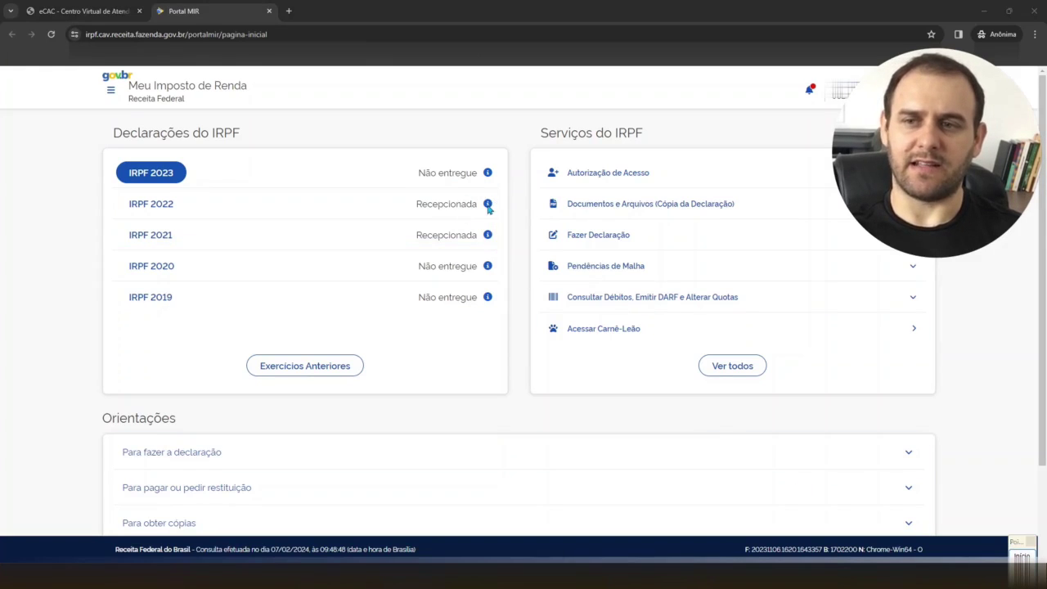
click(164, 205)
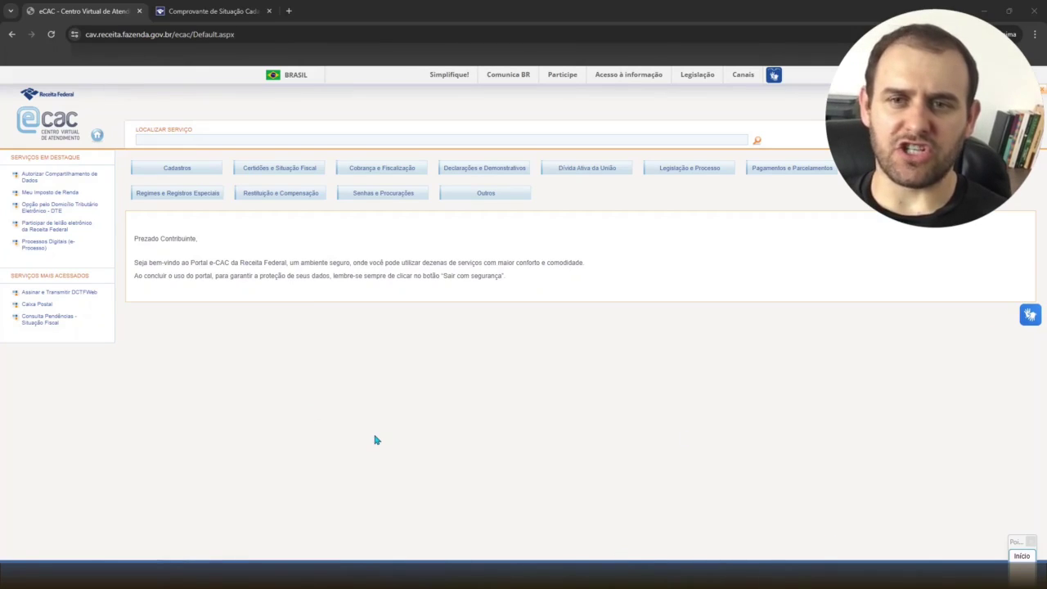
- Reopen Meu Imposto de Renda from the e-CAC Declarações e Demonstrativos services and close its welcome notice
click(470, 171)
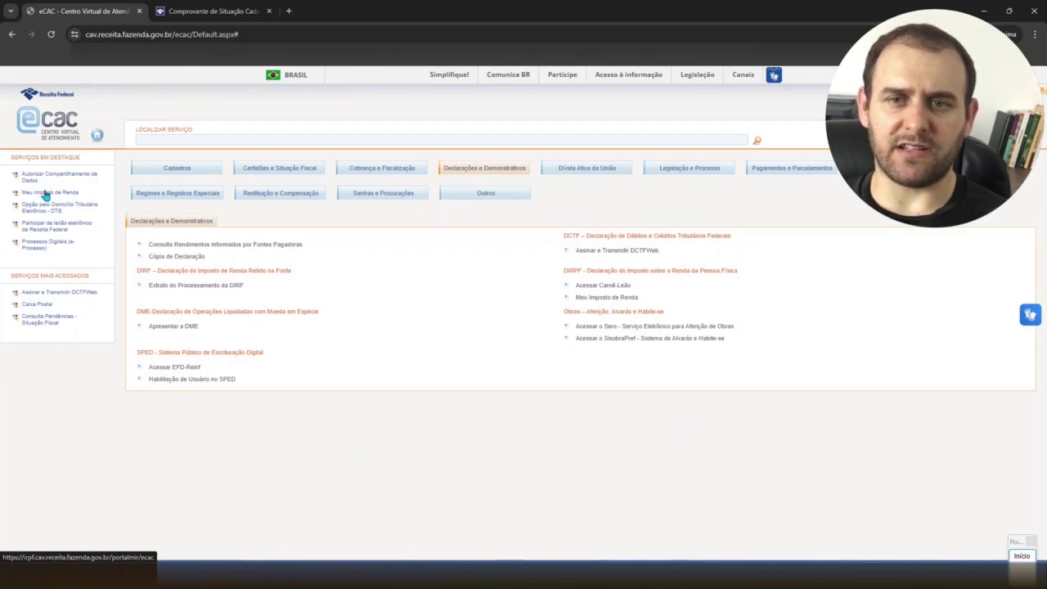
click(608, 299)
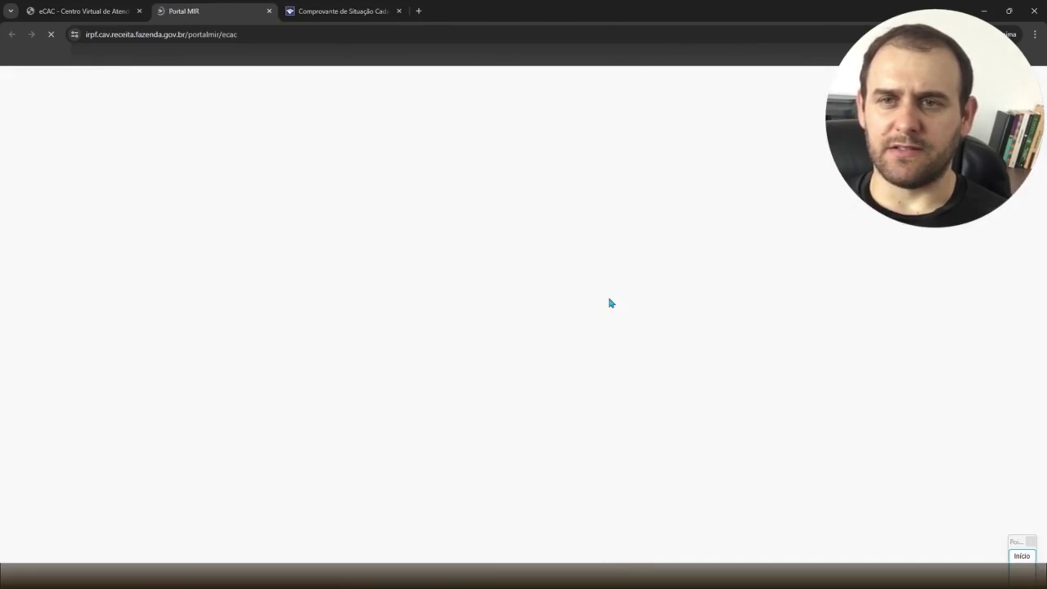
click(413, 257)
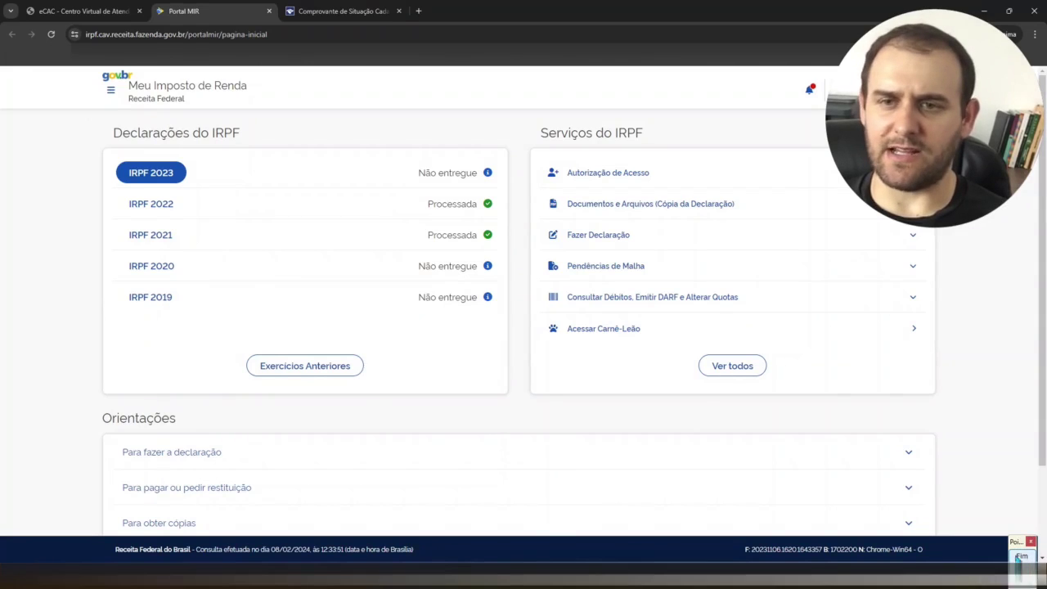
- Check the processing status of IRPF 2022 and 2021, view the IRPF 2022 details, and return to the declarations overview
mouse_move(103, 190)
mouse_down()
mouse_move(208, 238)
mouse_move(505, 254)
mouse_up()
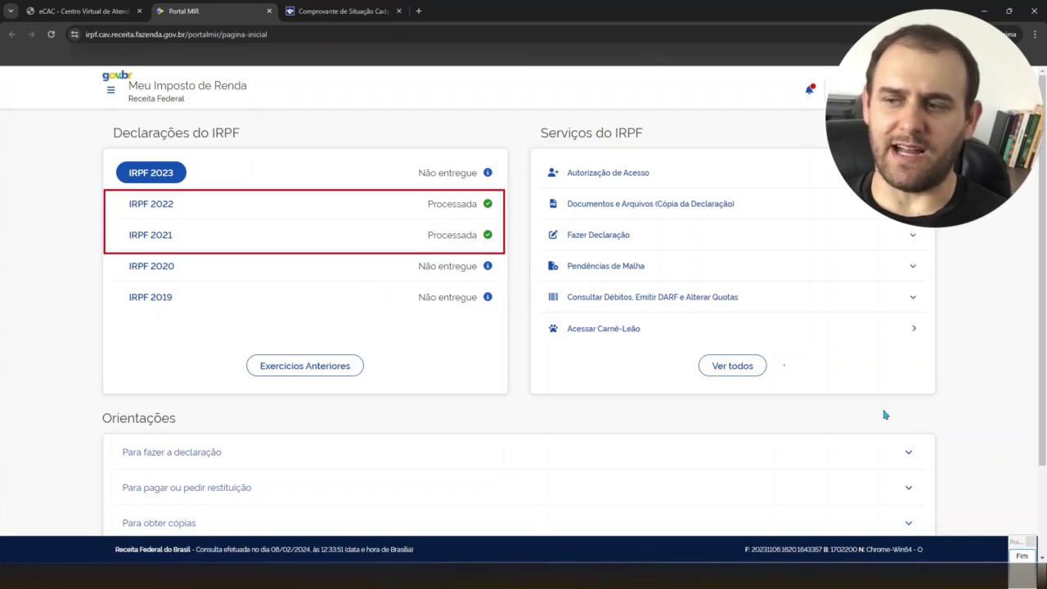
click(1021, 557)
click(152, 204)
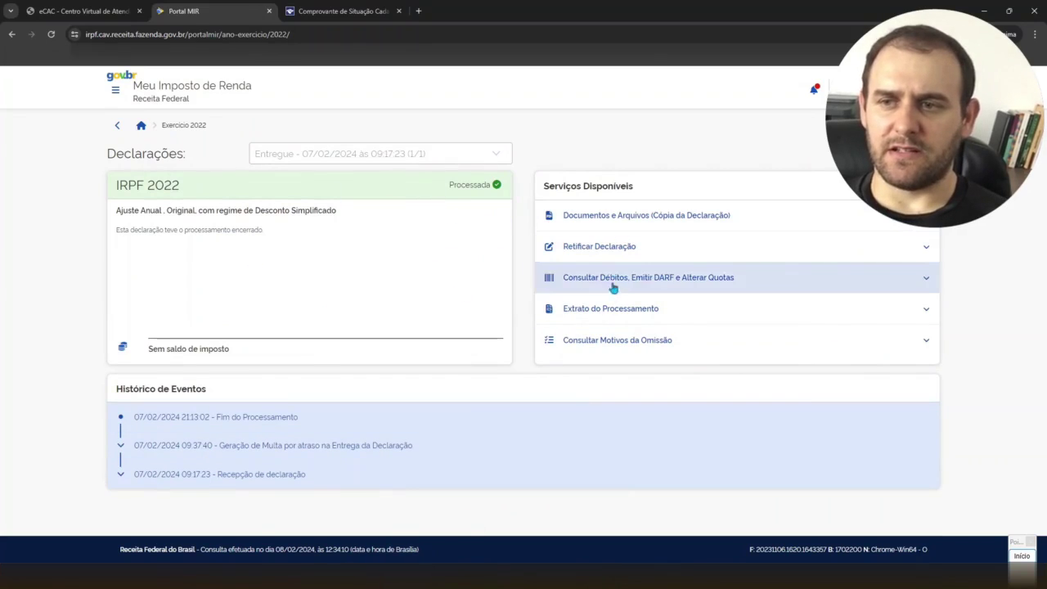
click(143, 127)
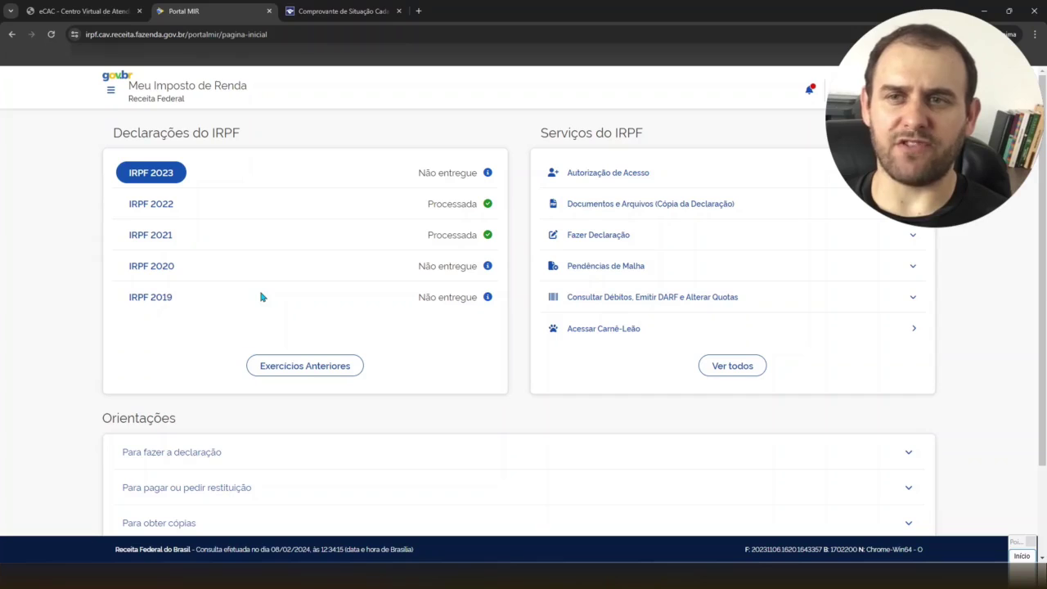
- Query the CPF certificate again on the Comprovante de Situação Cadastral page and mark its registration status and check digit
click(324, 11)
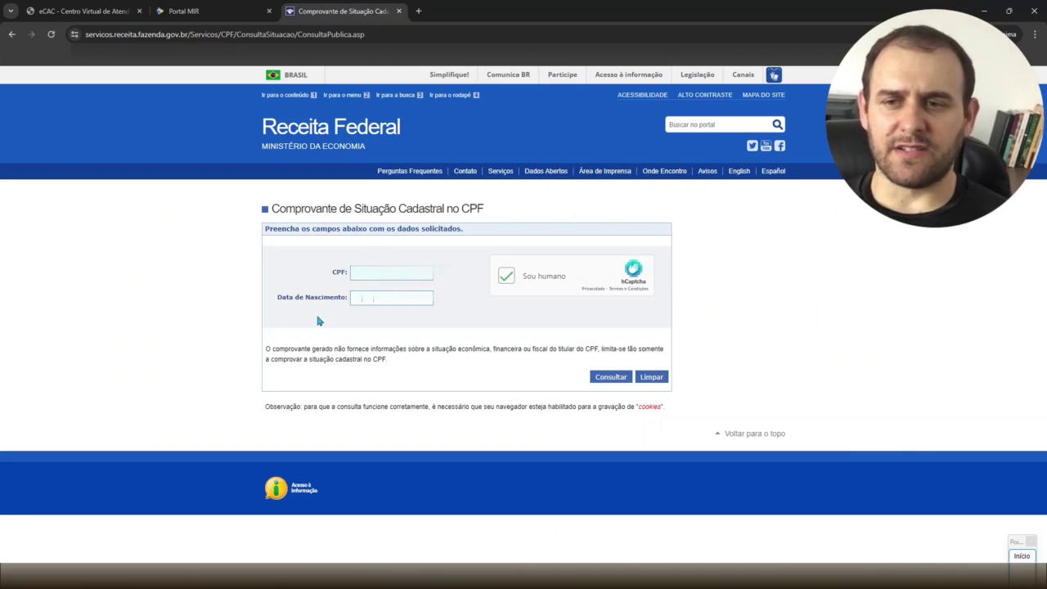
click(606, 381)
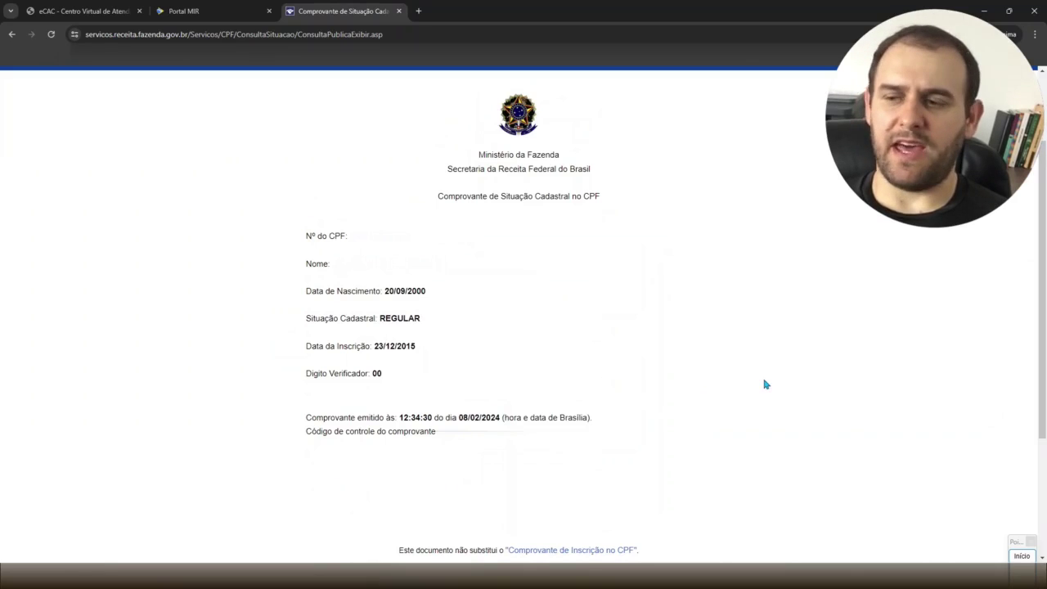
click(1020, 555)
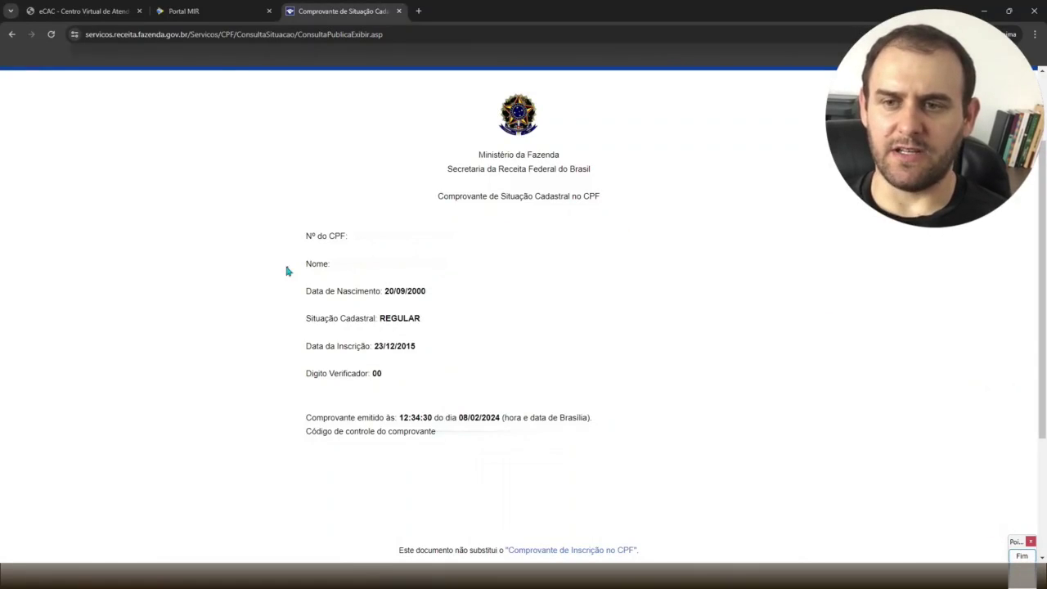
mouse_move(284, 301)
mouse_down()
mouse_move(373, 335)
mouse_move(450, 332)
mouse_up()
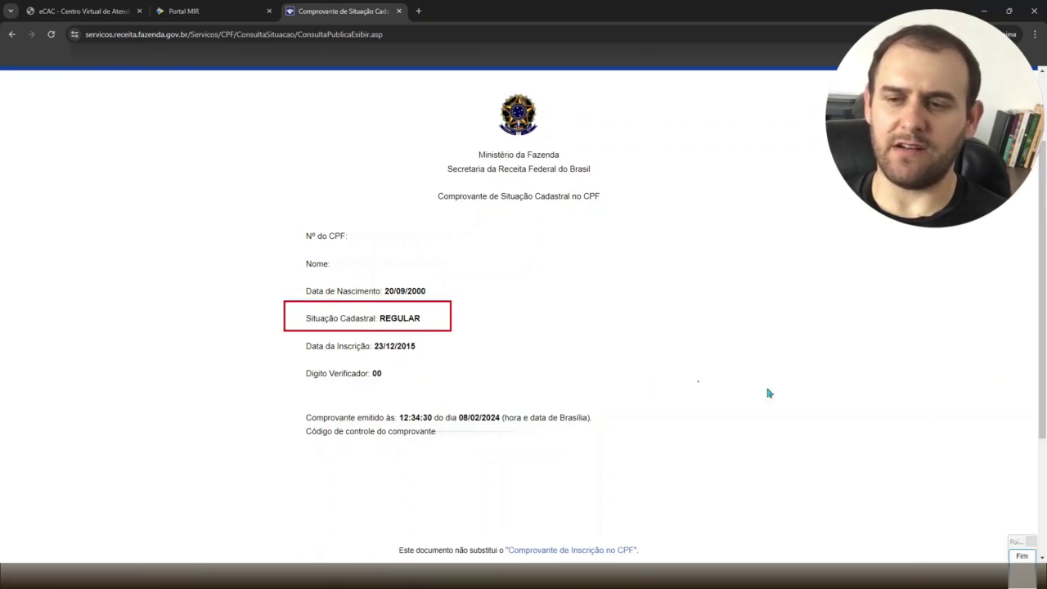
click(1023, 556)
mouse_move(285, 356)
mouse_down()
mouse_move(328, 386)
mouse_move(421, 387)
mouse_up()
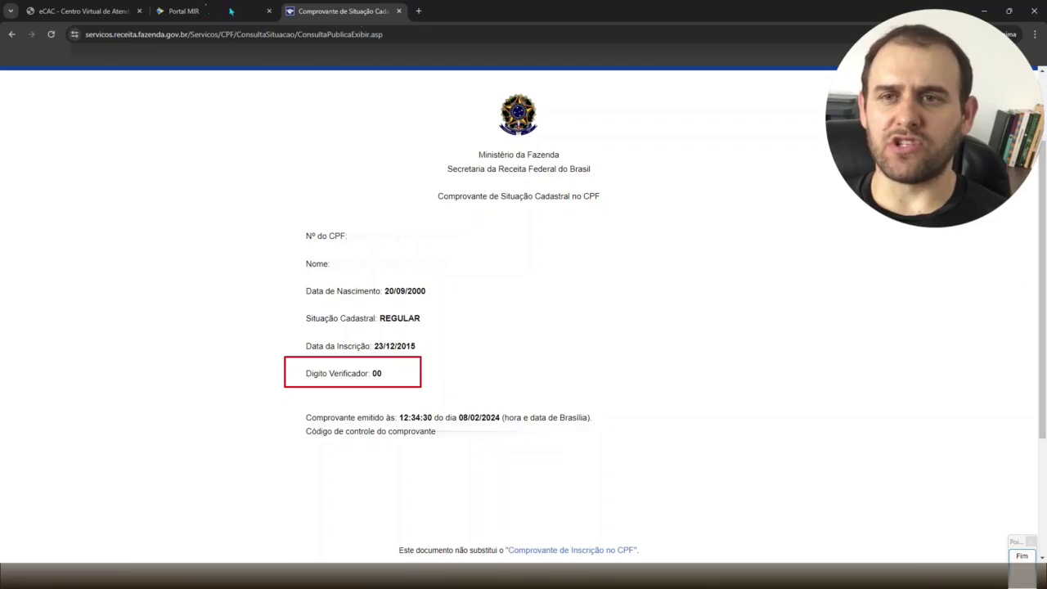
- Return to the Meu Imposto de Renda page listing the IRPF declarations
click(207, 10)
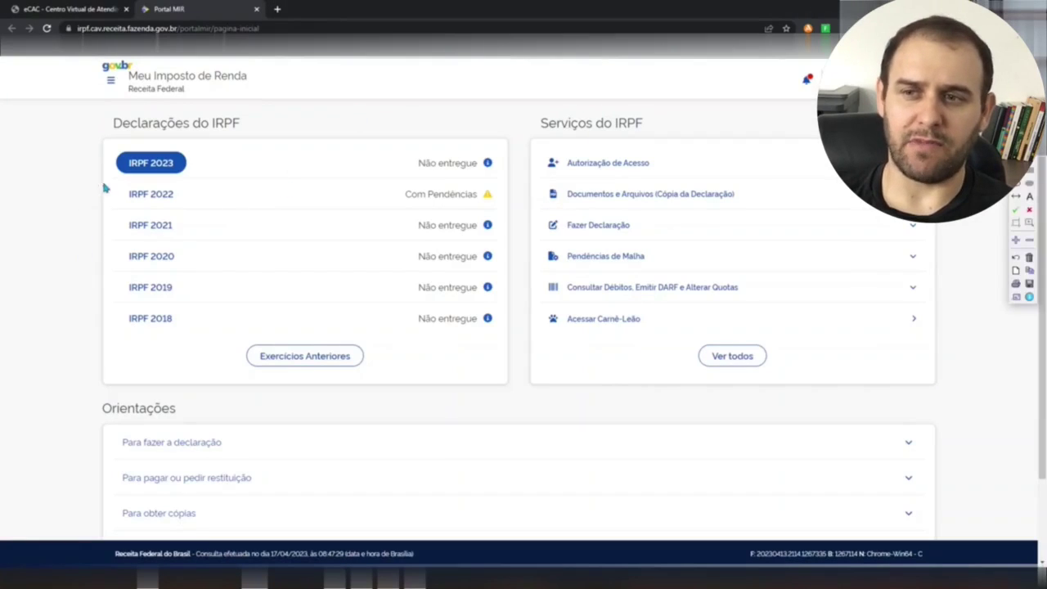
- Mark the IRPF 2022 row in the declarations list and open that declaration's Extrato do Processamento
mouse_move(105, 181)
mouse_down()
mouse_move(146, 218)
mouse_move(498, 216)
mouse_move(498, 180)
mouse_move(106, 180)
mouse_up()
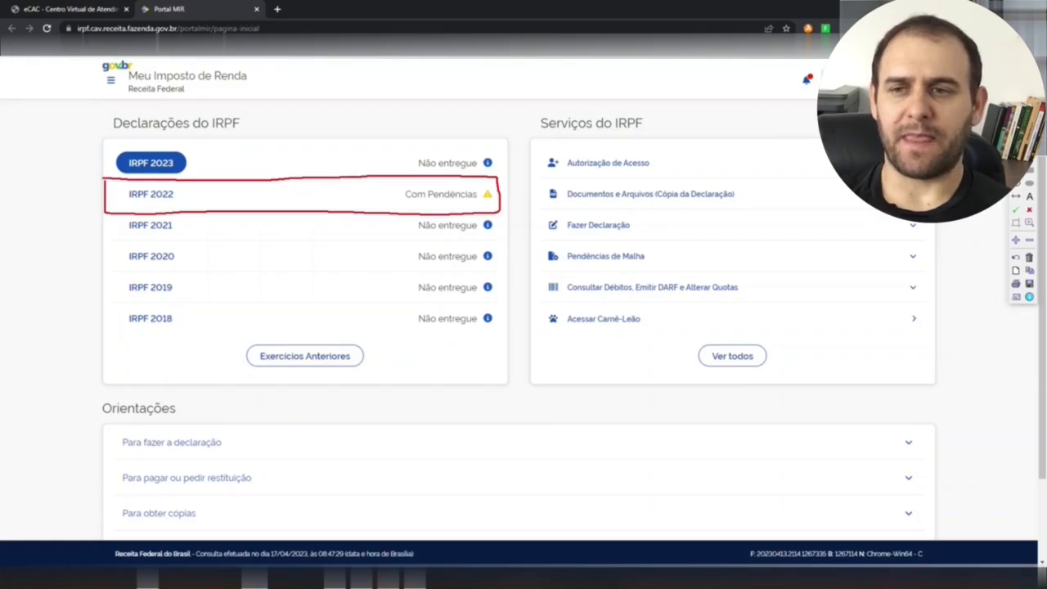
key(Escape)
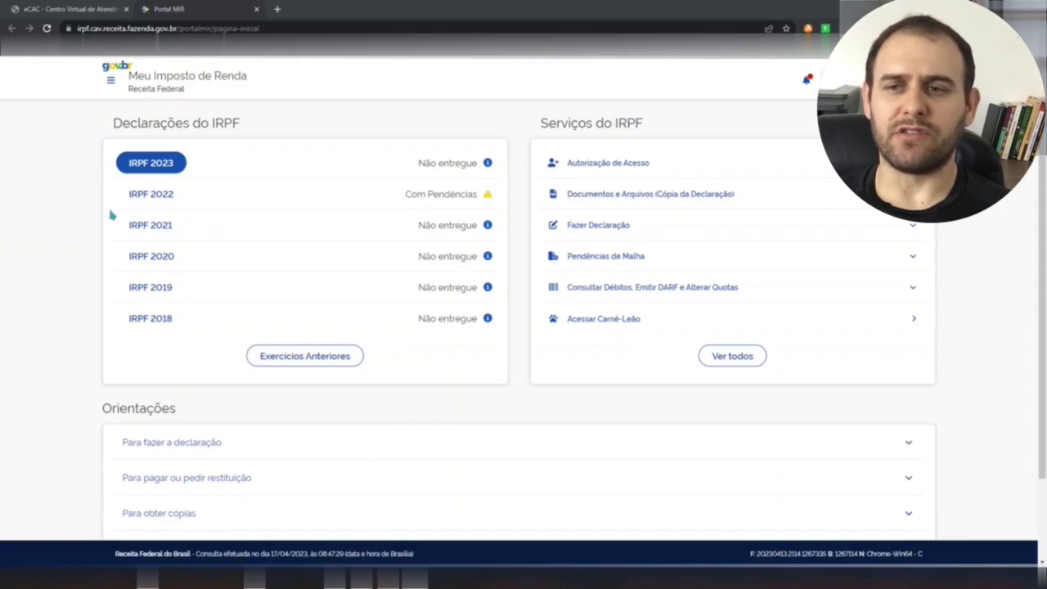
click(169, 199)
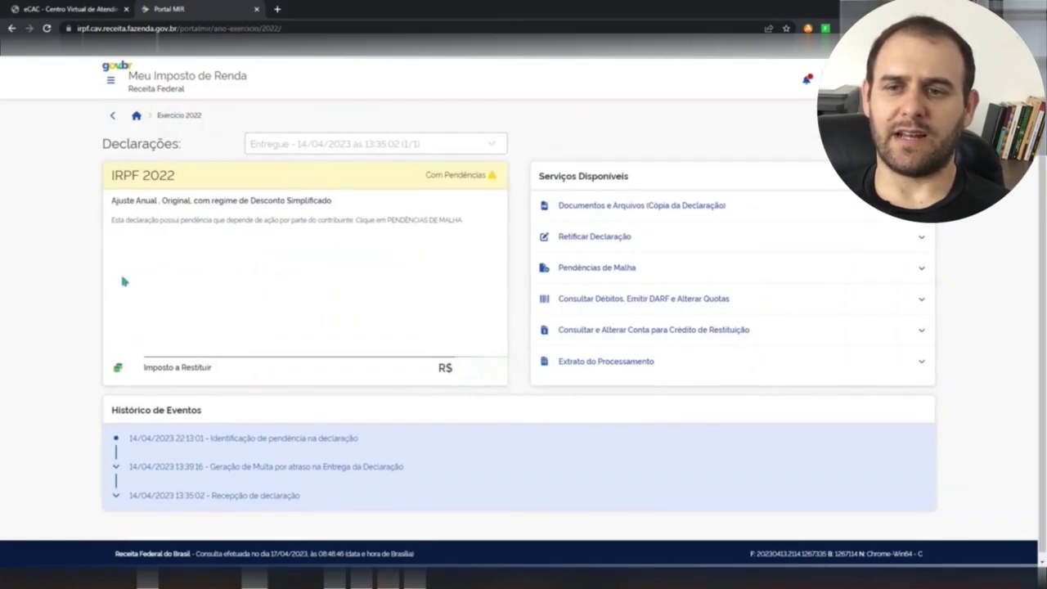
scroll(92, 291, down, 1)
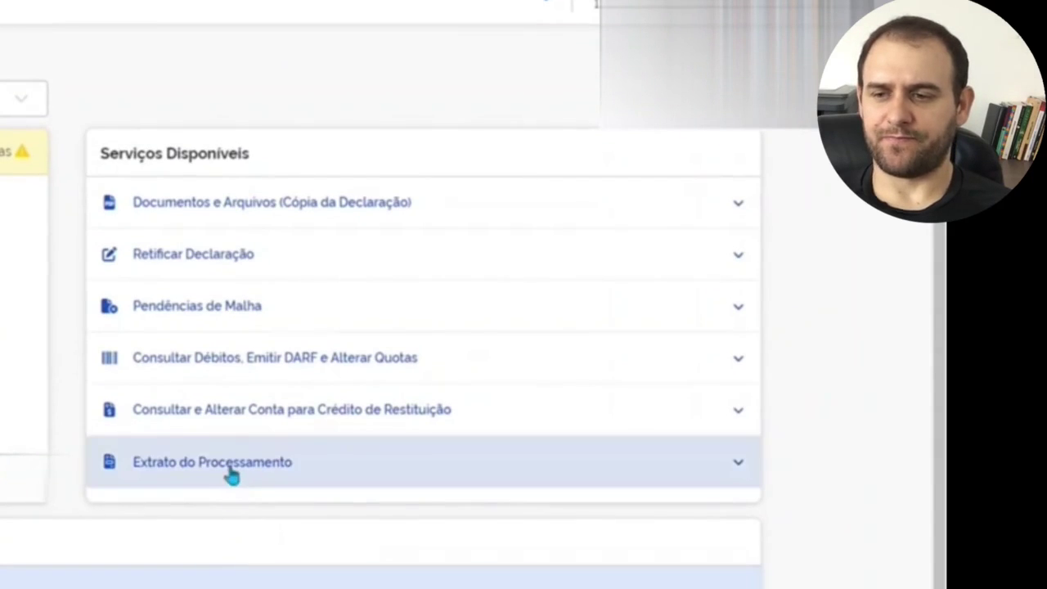
click(229, 473)
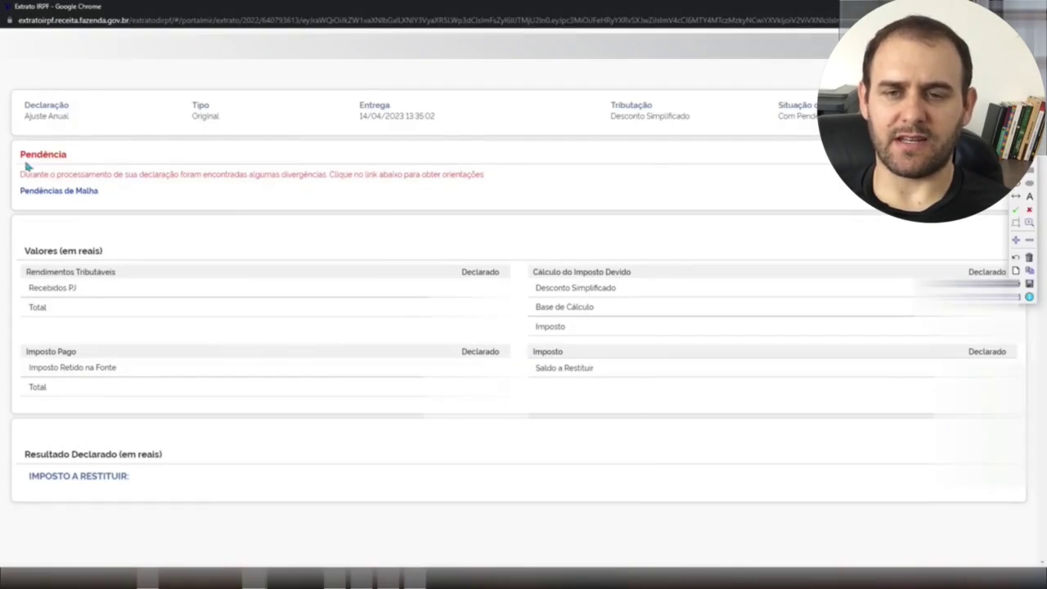
- Mark the Pendência notice in the IRPF 2022 processing statement and open its Pendências de Malha details
mouse_move(12, 144)
mouse_down()
mouse_move(16, 211)
mouse_move(511, 203)
mouse_move(505, 155)
mouse_move(15, 143)
mouse_up()
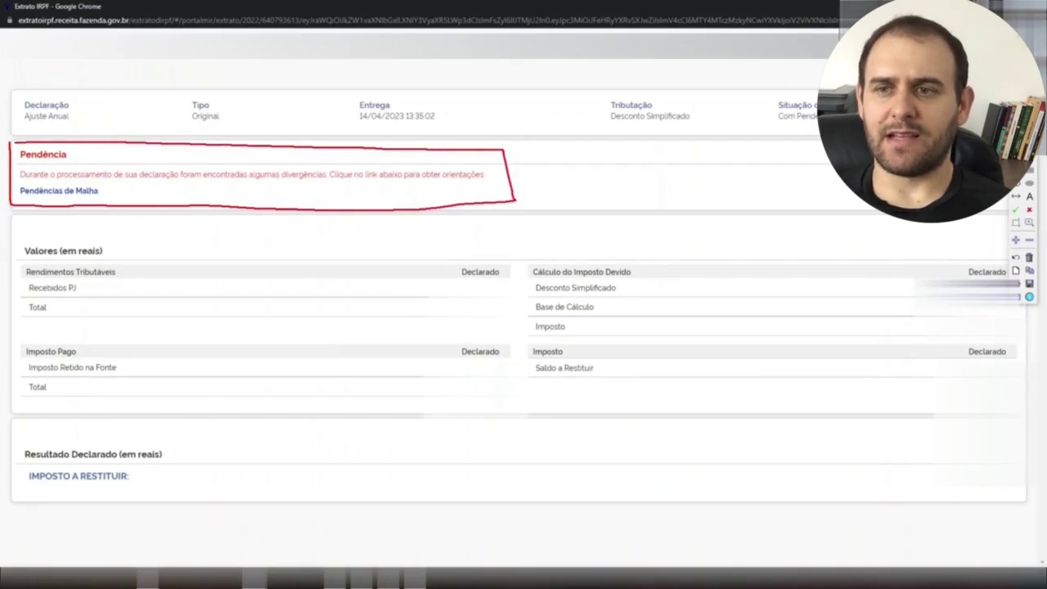
key(Escape)
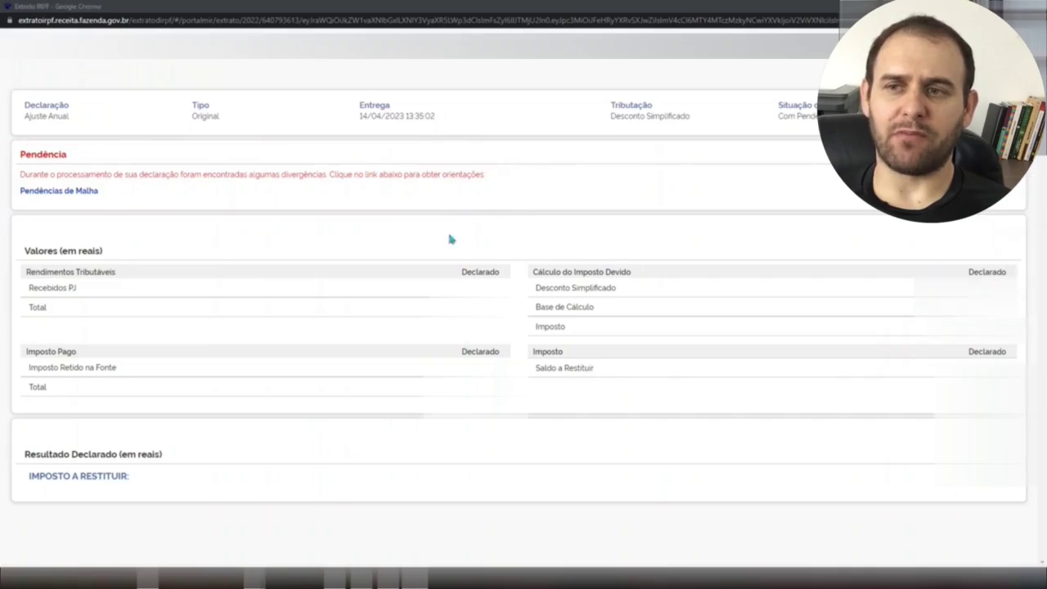
click(57, 193)
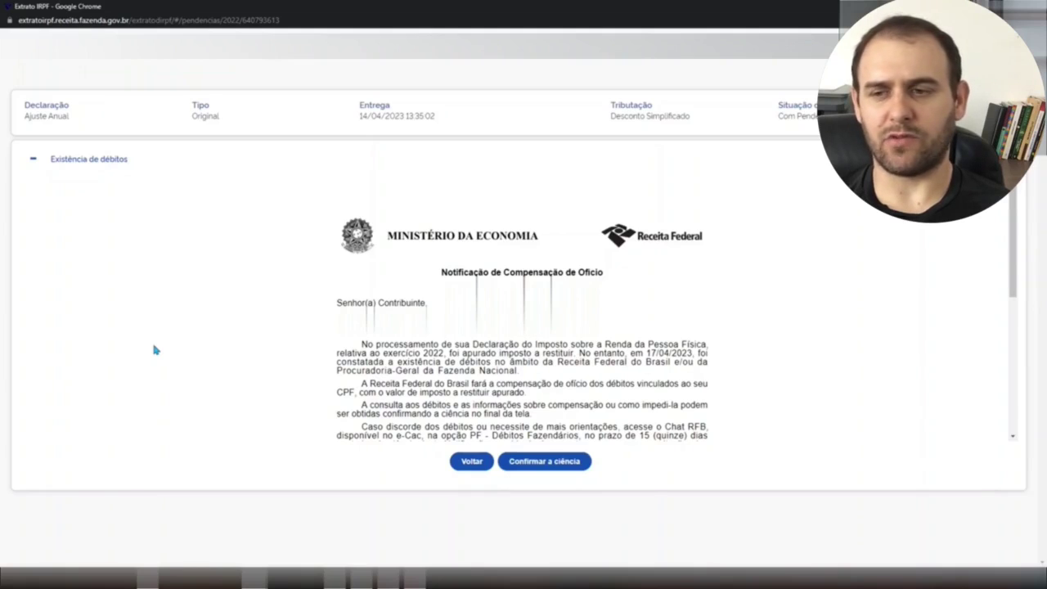
- Read the Notificação de Compensação de Ofício through to its end and confirm awareness of it
scroll(483, 356, down, 5)
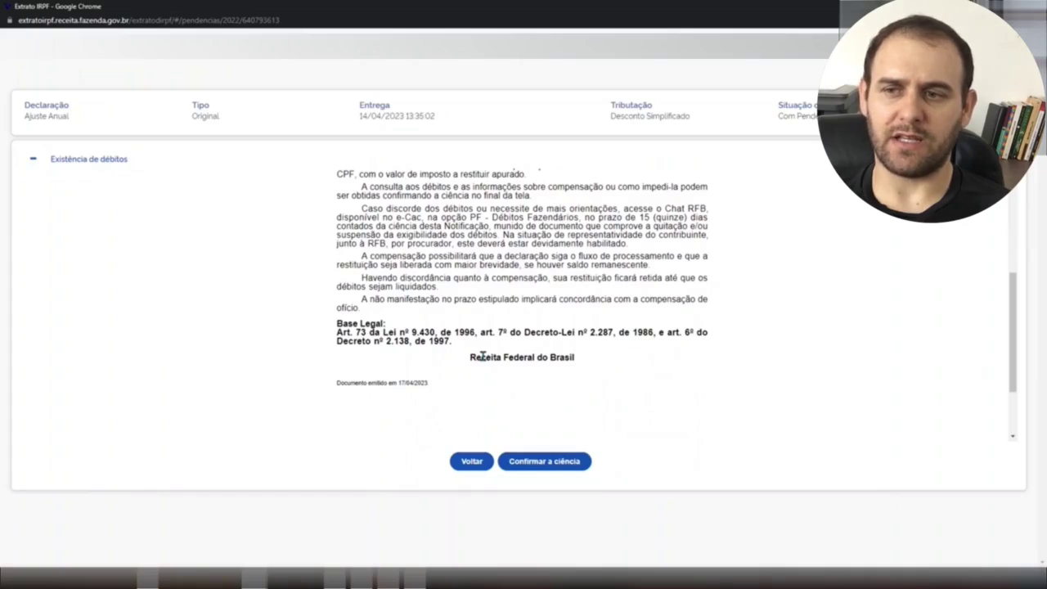
scroll(483, 356, down, 1)
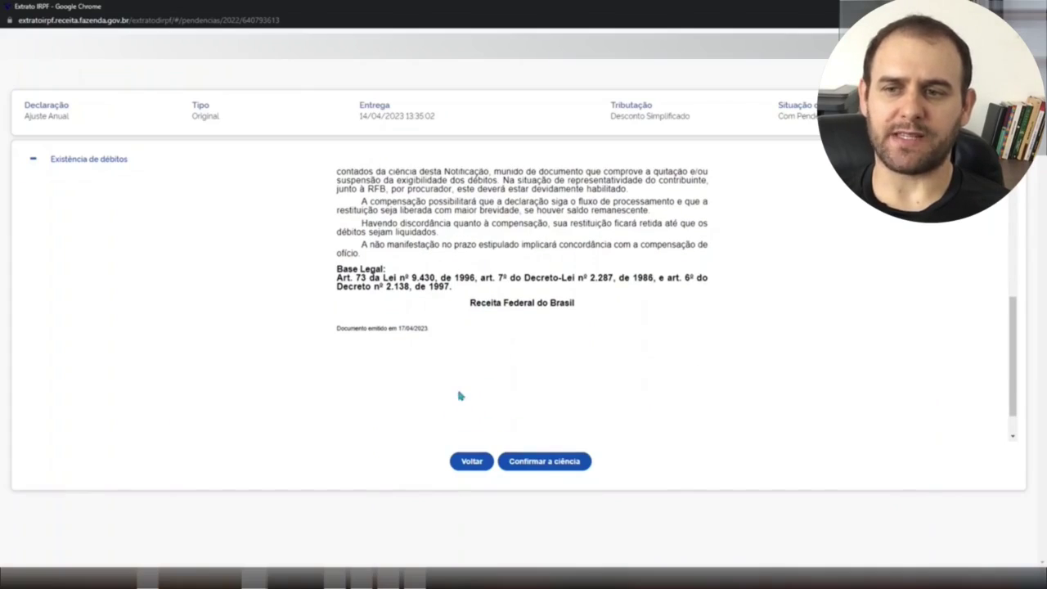
scroll(455, 386, up, 1)
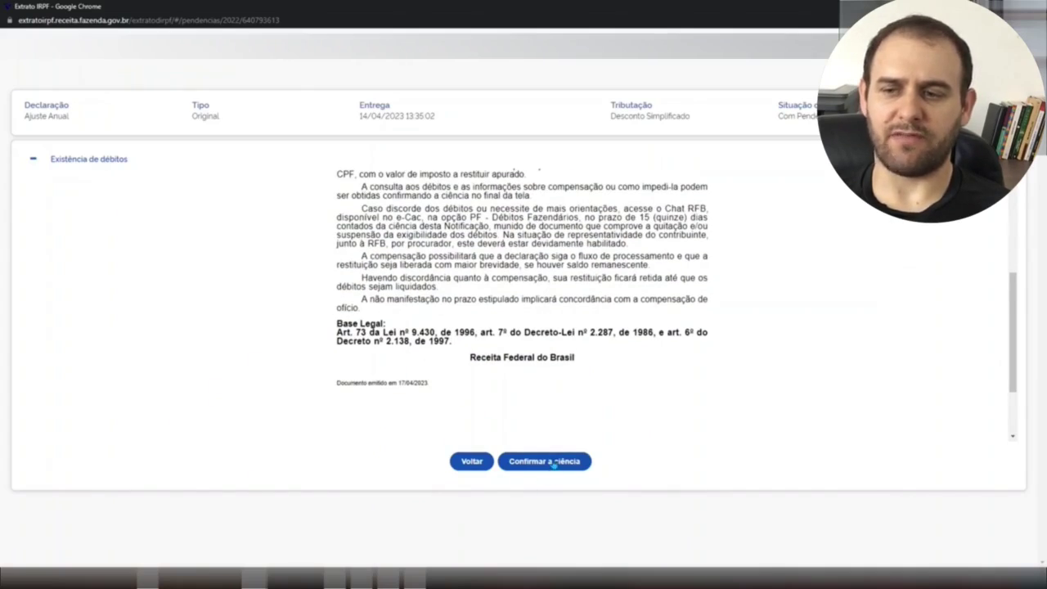
click(553, 463)
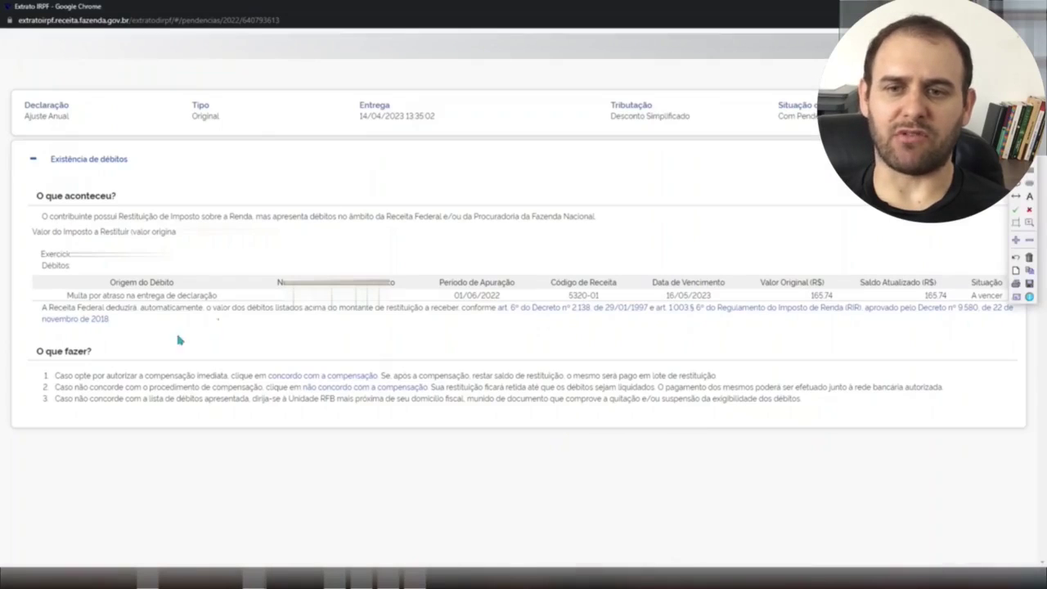
- Mark the late-filing fine in the debts table, and authorize and confirm its immediate compensation against the tax refund
mouse_move(29, 276)
mouse_down()
mouse_move(22, 314)
mouse_move(42, 331)
mouse_move(1045, 341)
mouse_move(1037, 270)
mouse_move(30, 271)
mouse_move(30, 390)
mouse_move(268, 435)
mouse_move(900, 440)
mouse_move(961, 373)
mouse_move(833, 354)
mouse_move(331, 361)
mouse_move(31, 340)
mouse_up()
key(ctrl+z)
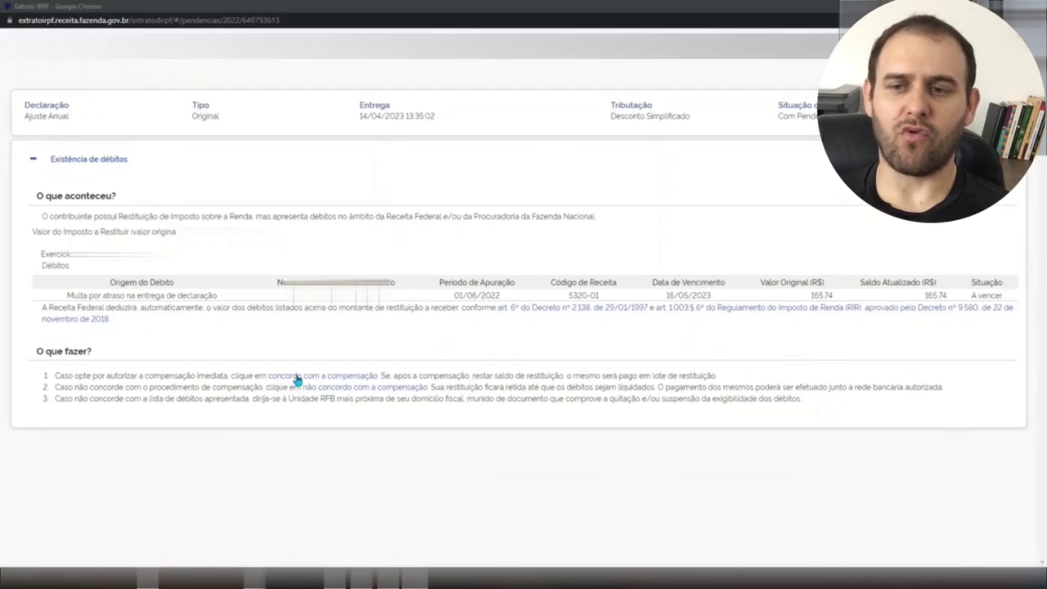
click(298, 377)
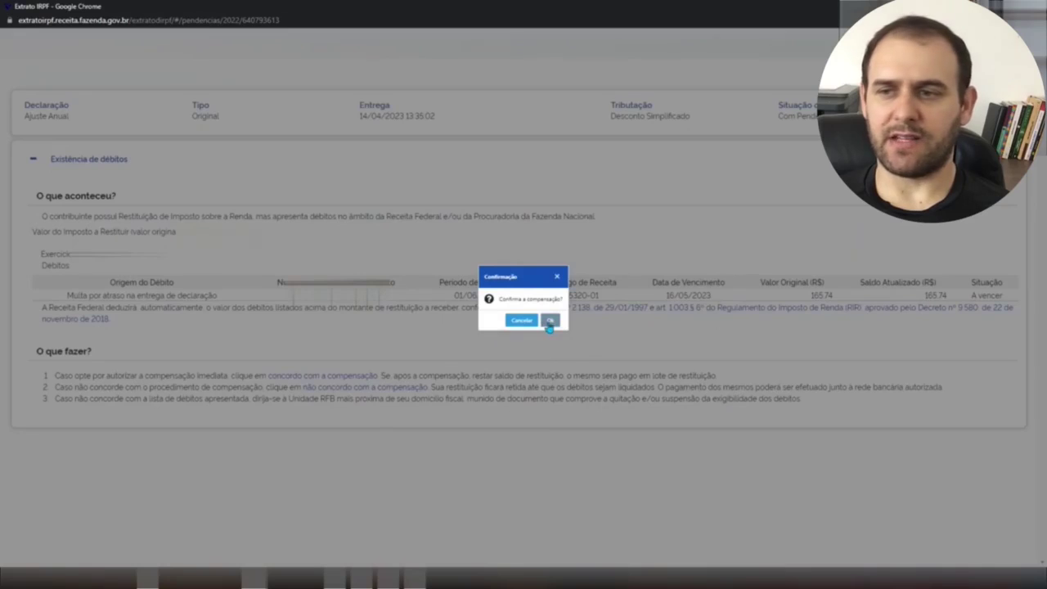
click(549, 323)
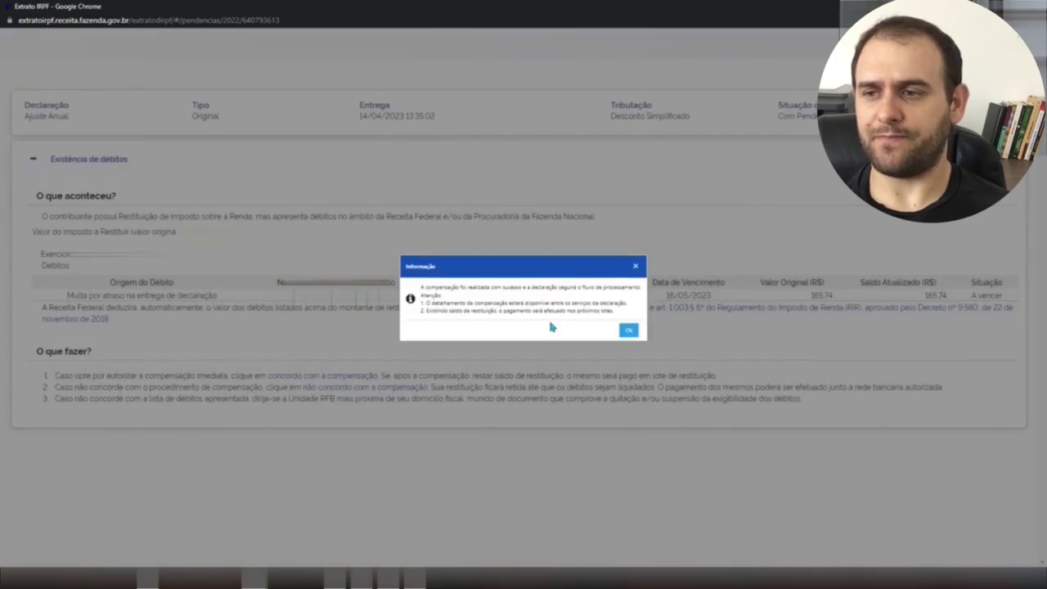
click(628, 330)
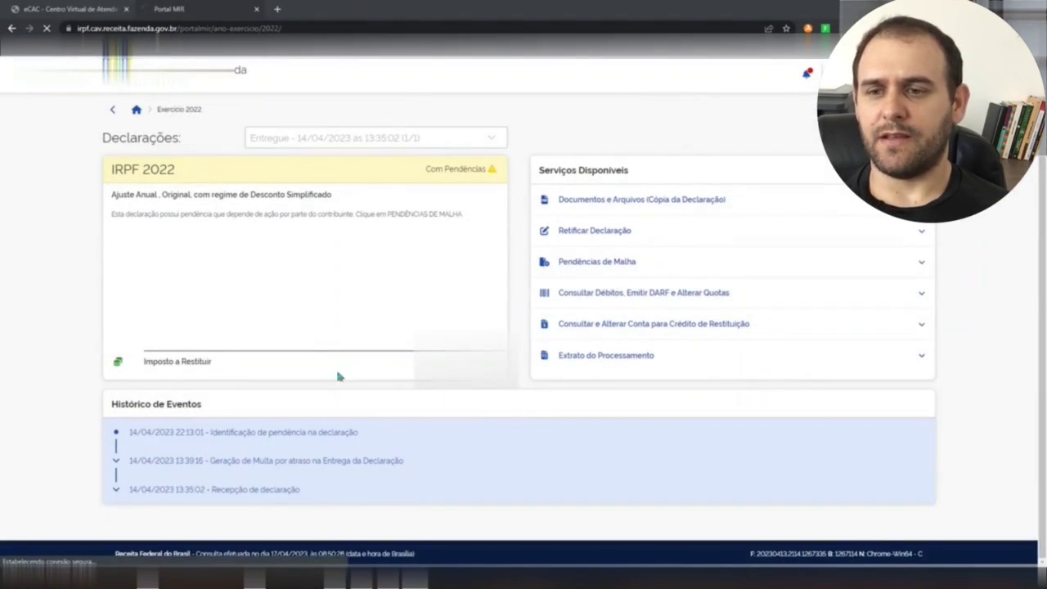
- Return to the Meu Imposto de Renda declarations overview and mark the IRPF 2022 row with its processing status
click(136, 110)
mouse_move(117, 181)
mouse_down()
mouse_move(121, 219)
mouse_move(501, 214)
mouse_move(501, 184)
mouse_move(260, 172)
mouse_move(119, 187)
mouse_up()
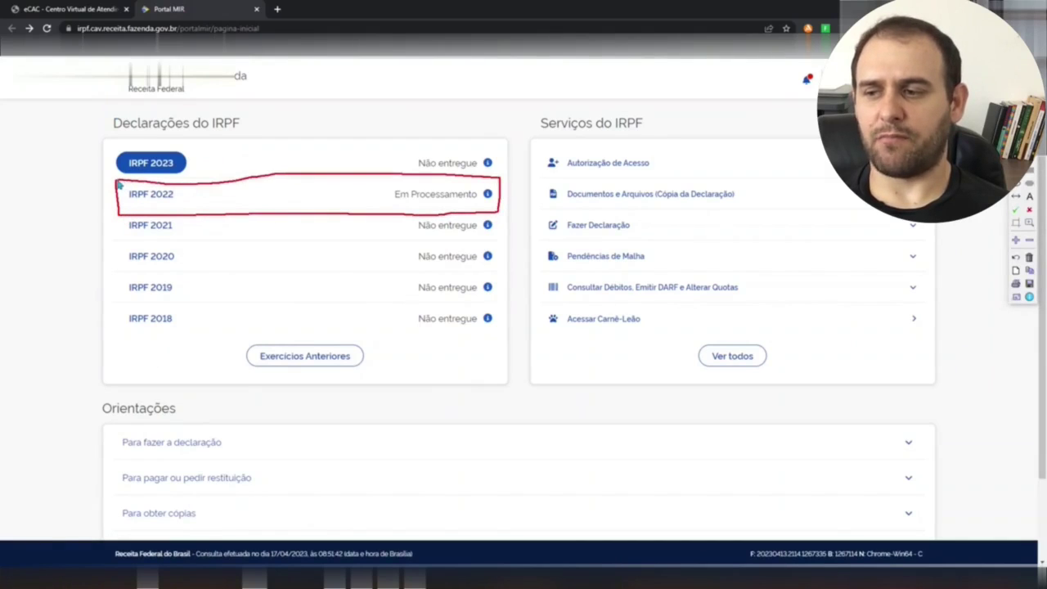